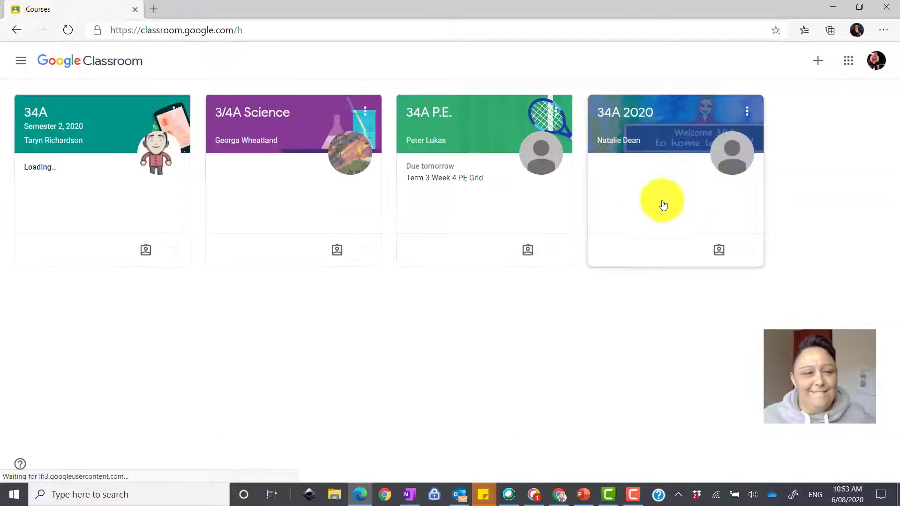
# Open the full details of the "Data charts: due 15th August 2020" assignment in the 34A class and review its instructions.
pyautogui.click(64, 130)
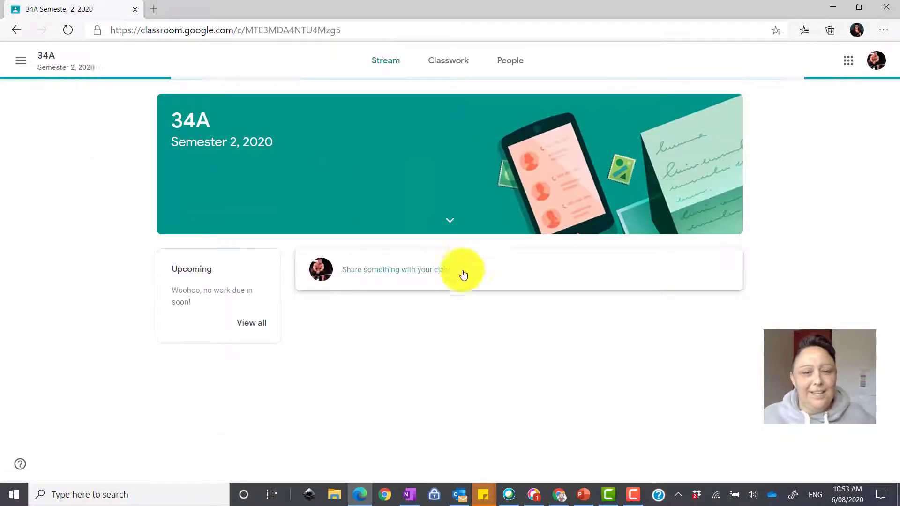
pyautogui.click(459, 65)
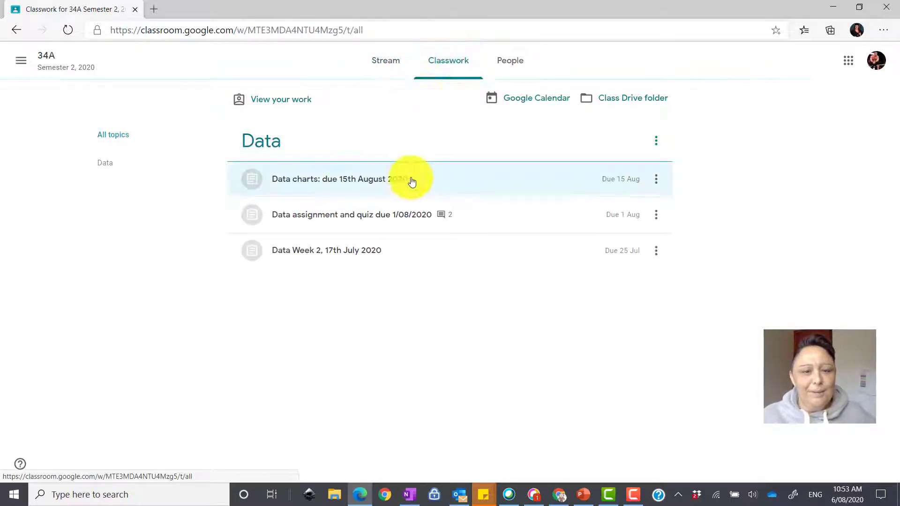
pyautogui.click(354, 184)
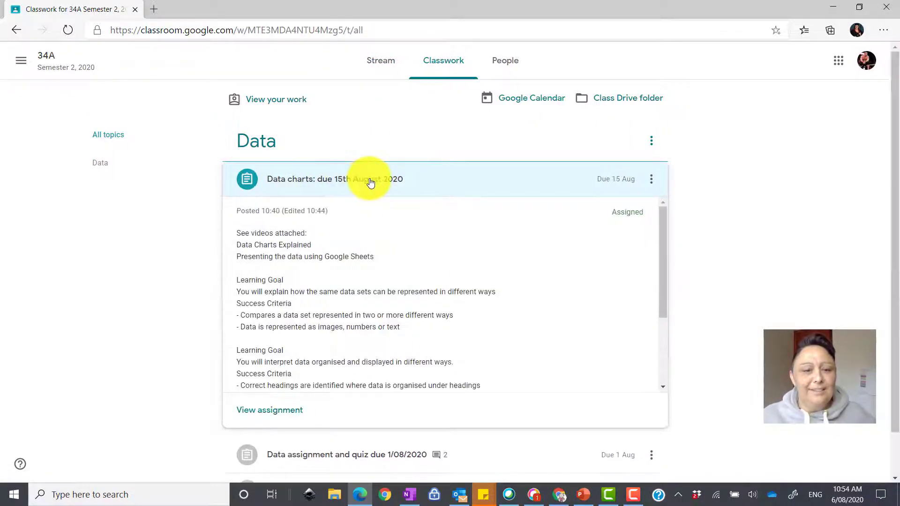
pyautogui.click(298, 409)
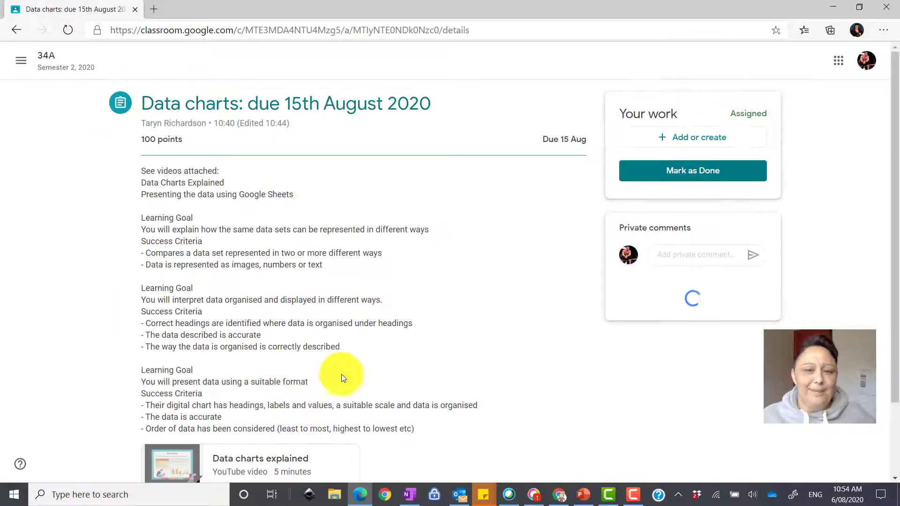
pyautogui.scroll(-2, 328, 370)
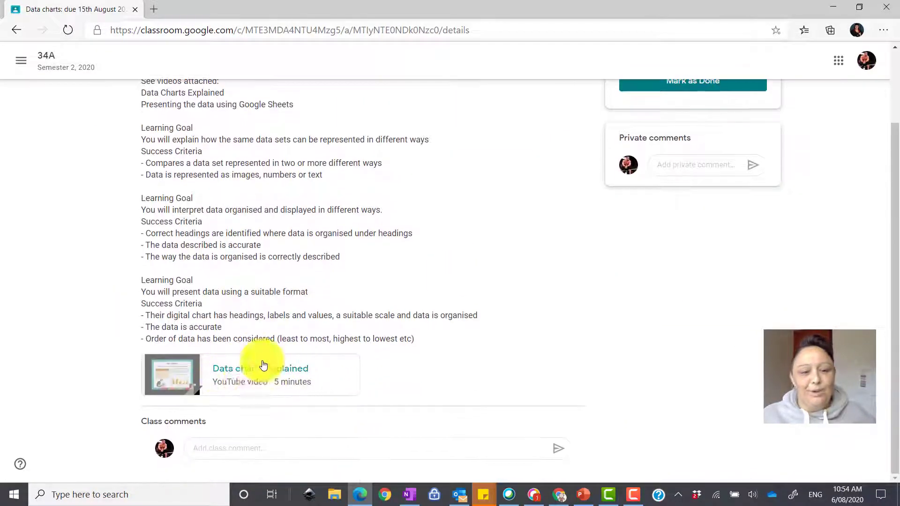
pyautogui.scroll(2, 347, 328)
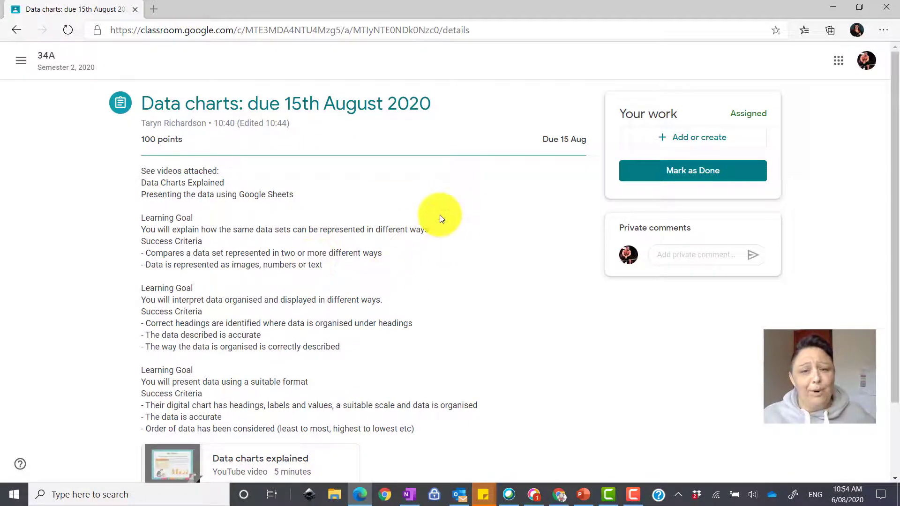
# Create a new Google Sheets file as work for the assignment and open the blank spreadsheet.
pyautogui.click(662, 142)
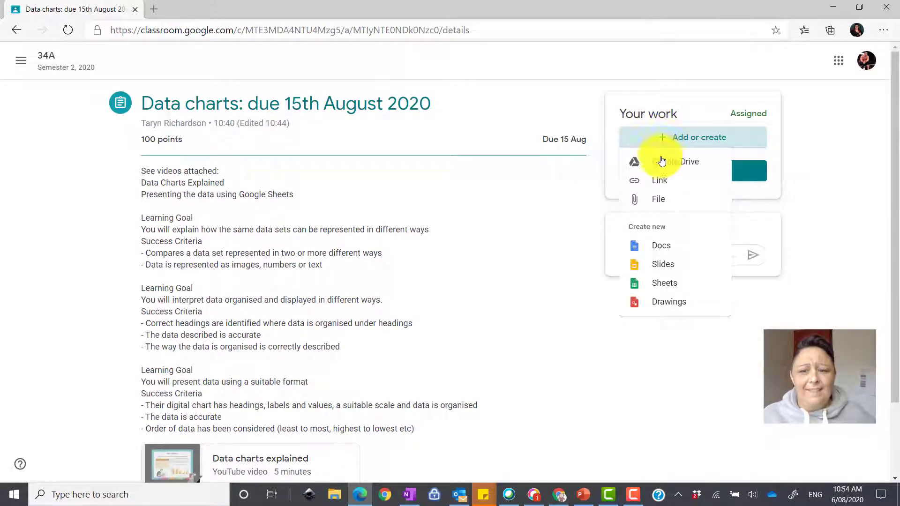
pyautogui.click(671, 284)
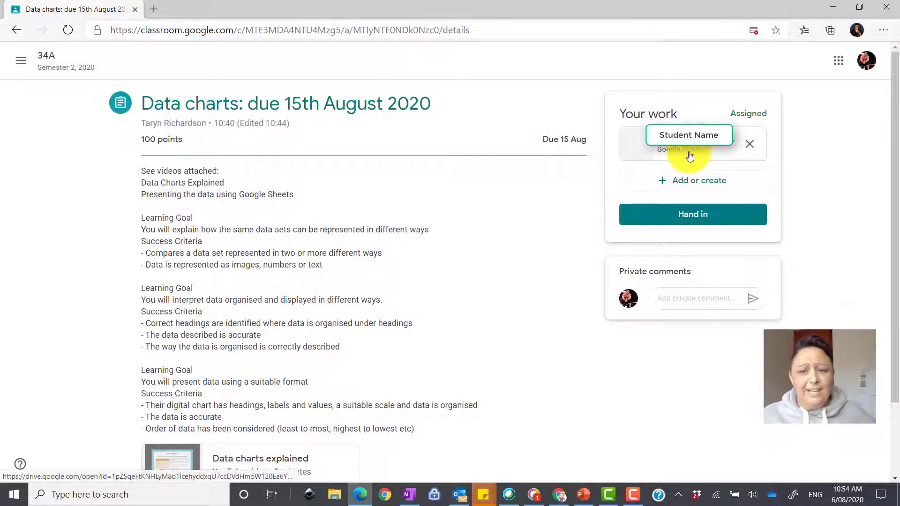
pyautogui.click(716, 155)
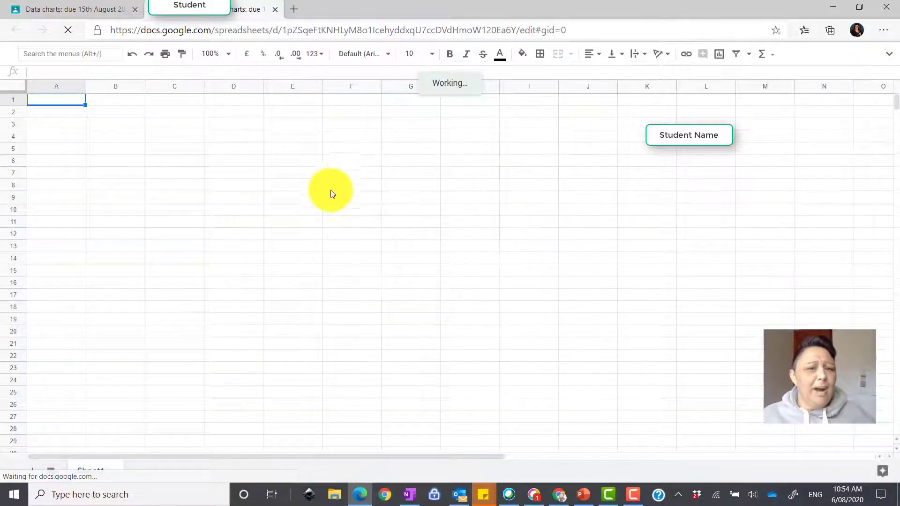
pyautogui.click(74, 8)
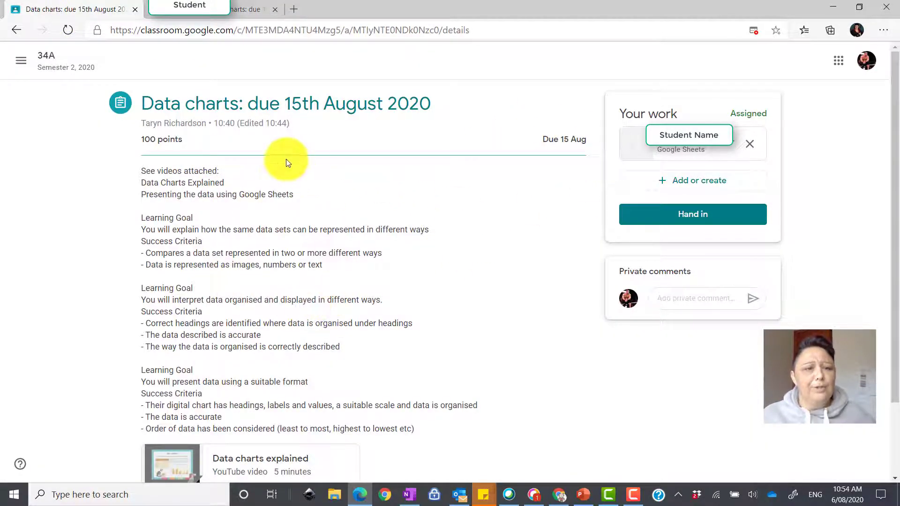
pyautogui.click(230, 18)
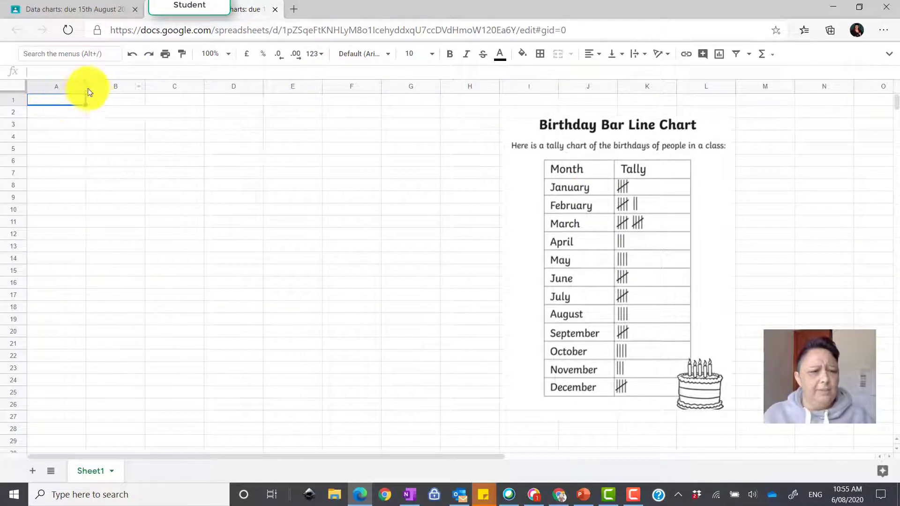
# Widen column A and enter the title "Birthdays of students in grade 34A" in cell A1.
pyautogui.moveTo(86, 85); pyautogui.dragTo(128, 86)
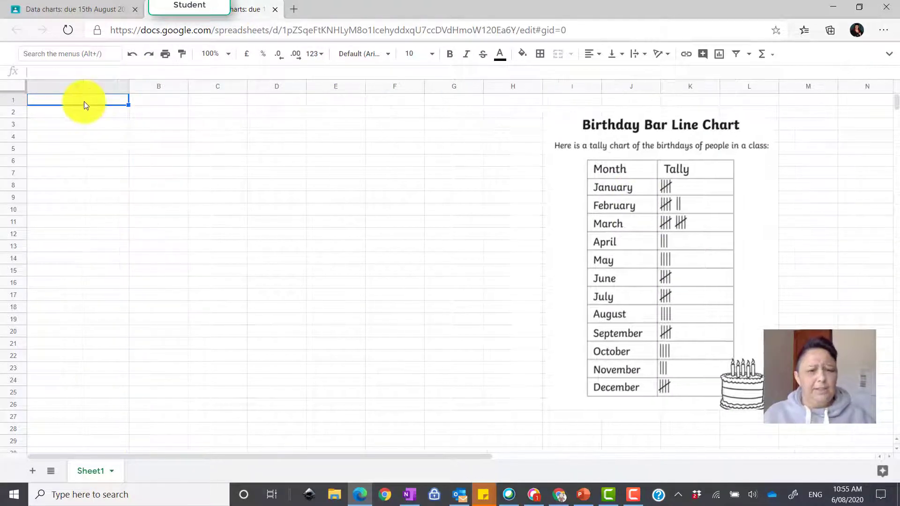
pyautogui.write('Bri')
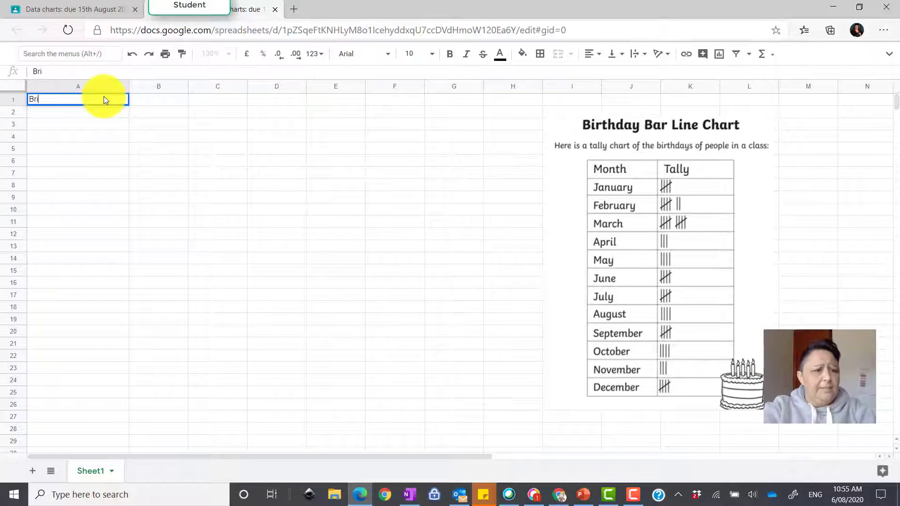
pyautogui.press('BackSpace')
pyautogui.press('BackSpace')
pyautogui.write('irthdays of stude')
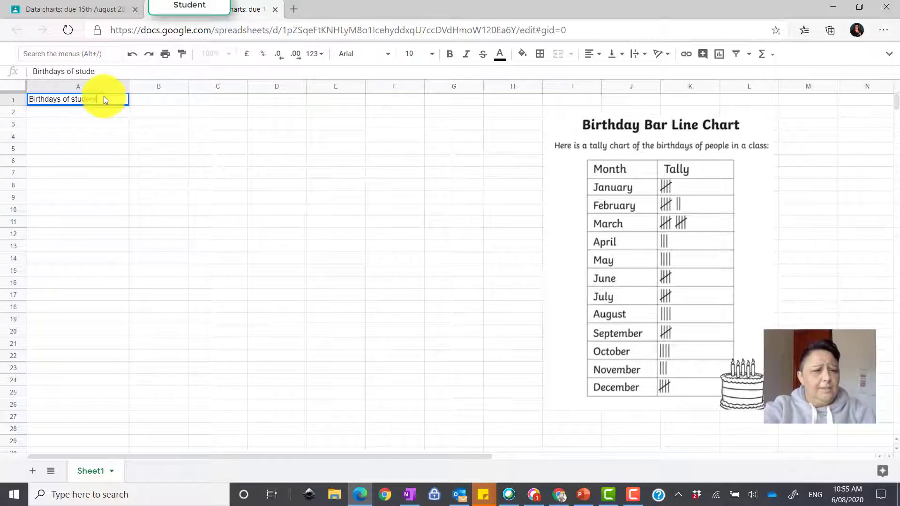
pyautogui.write('nts in')
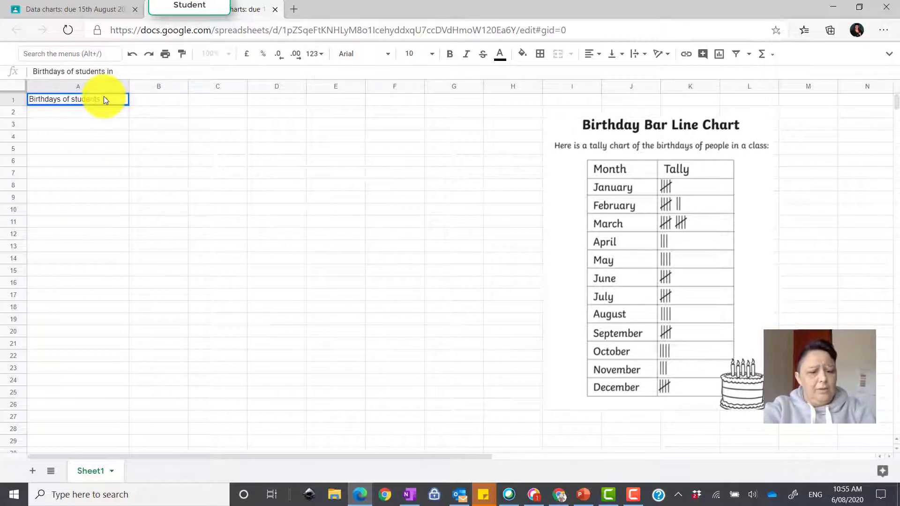
pyautogui.write(' grade 34')
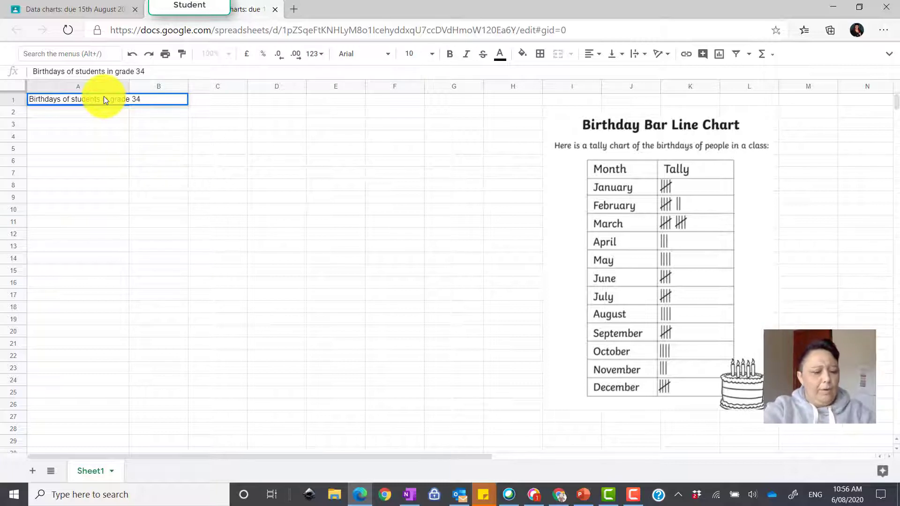
pyautogui.write('A')
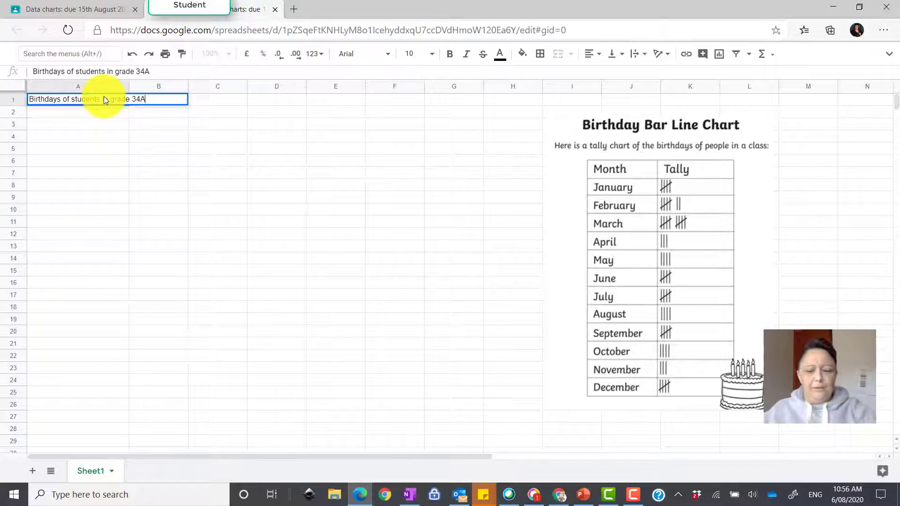
pyautogui.press('Return')
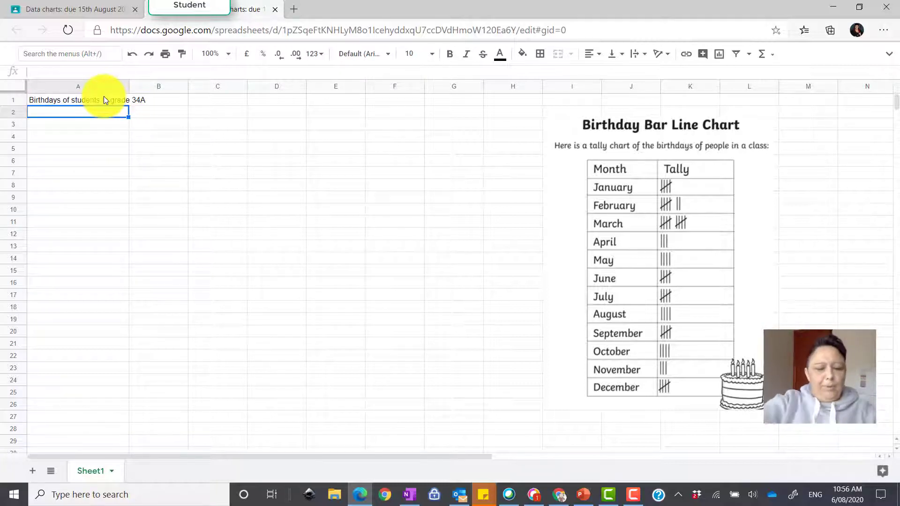
# Enter the column headings "Months" in A2 and "Number of students" in B2.
pyautogui.write('Months')
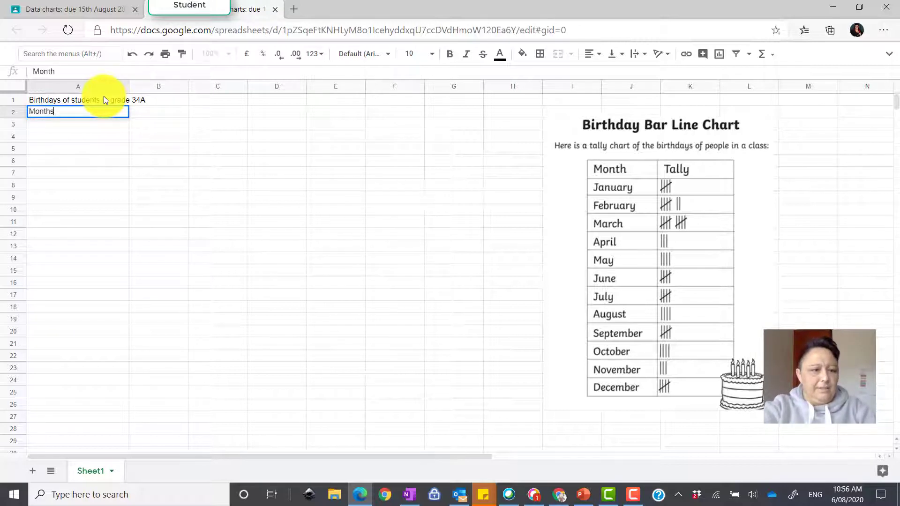
pyautogui.press('Tab')
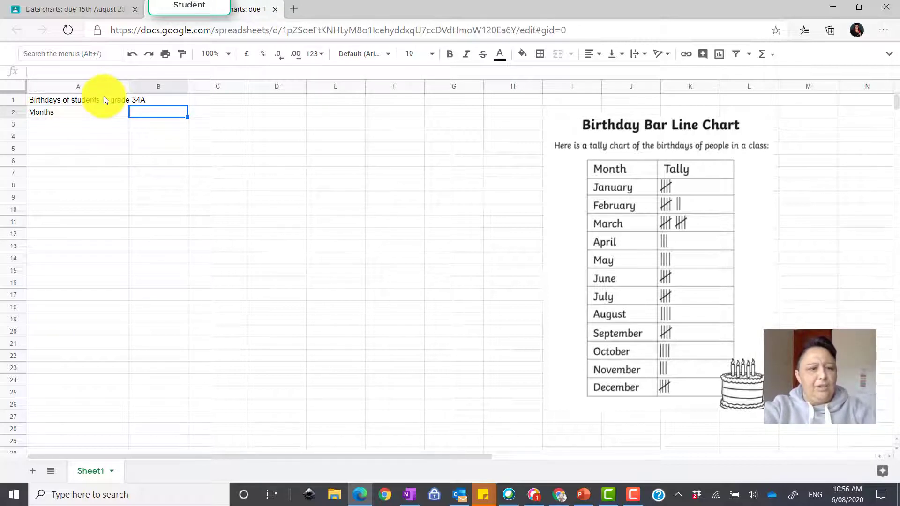
pyautogui.press('Return')
pyautogui.write('Number of')
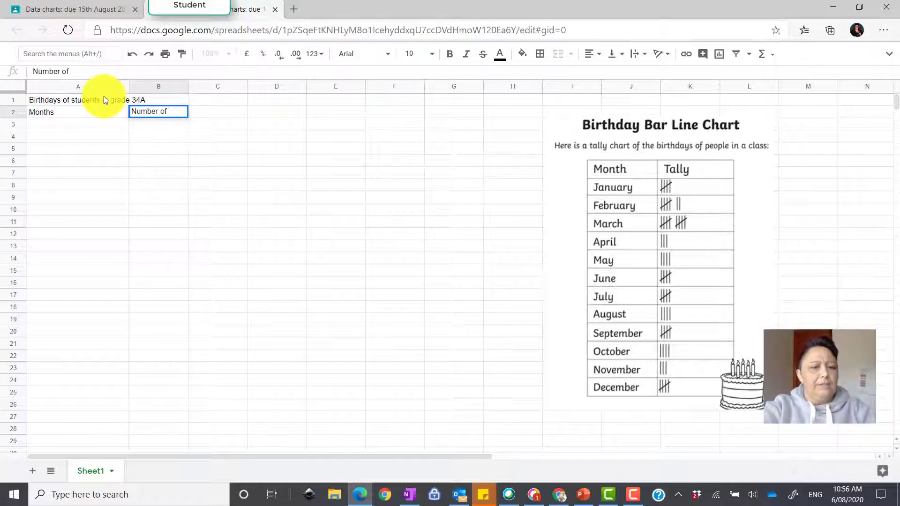
pyautogui.write(' students')
pyautogui.press('Return')
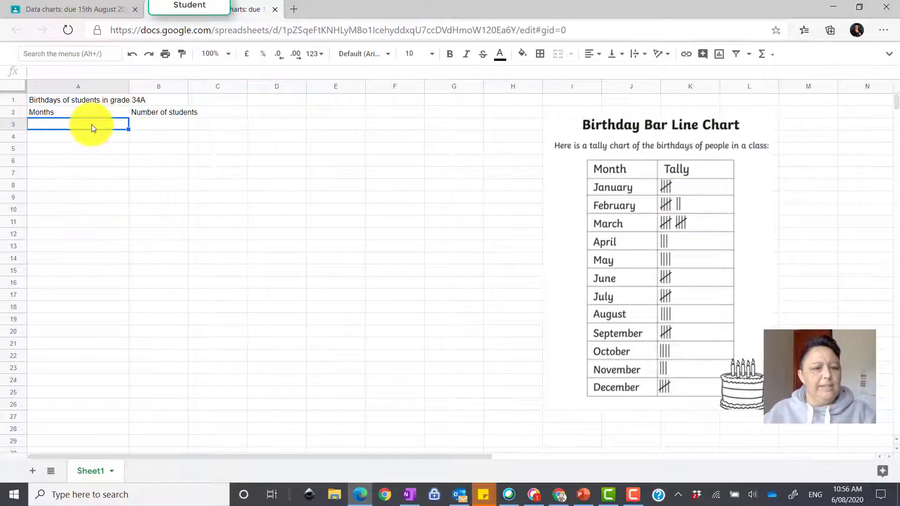
# List January, February and March in cells A3 to A5 under the Months heading.
pyautogui.write('Ja')
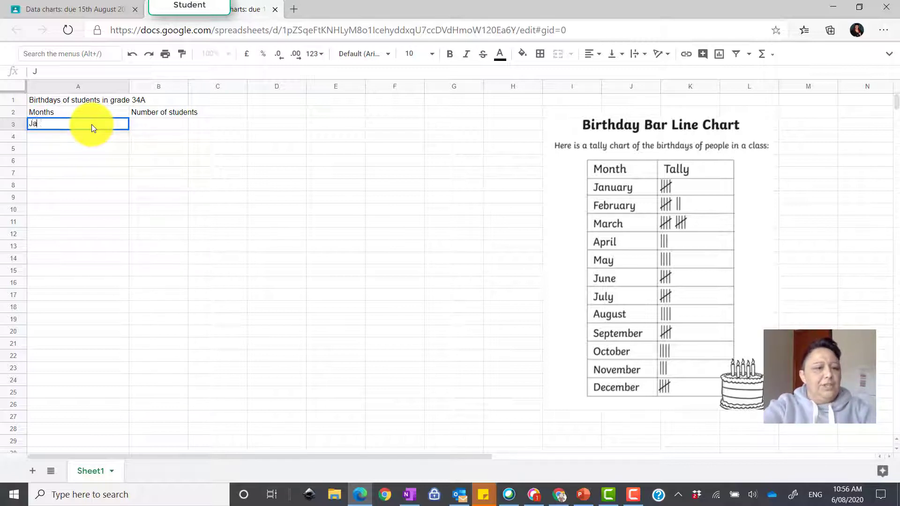
pyautogui.write('nuary')
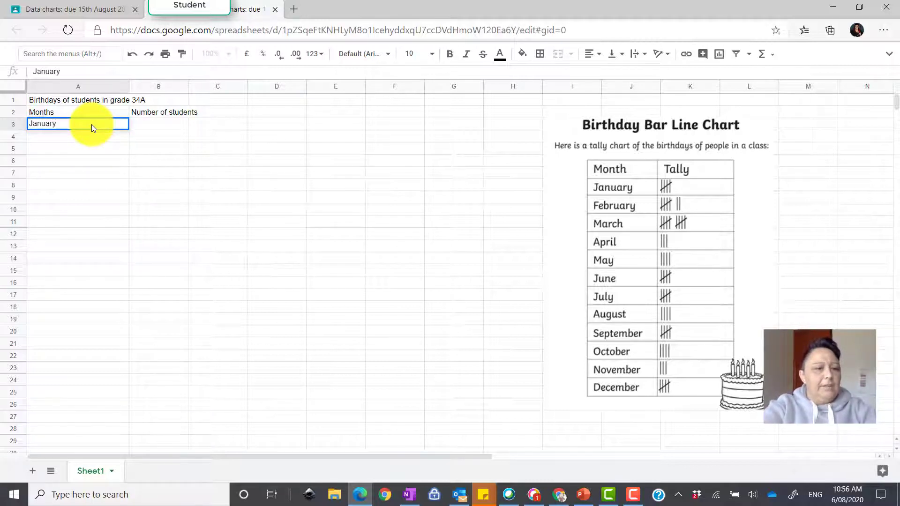
pyautogui.press('Return')
pyautogui.write('February')
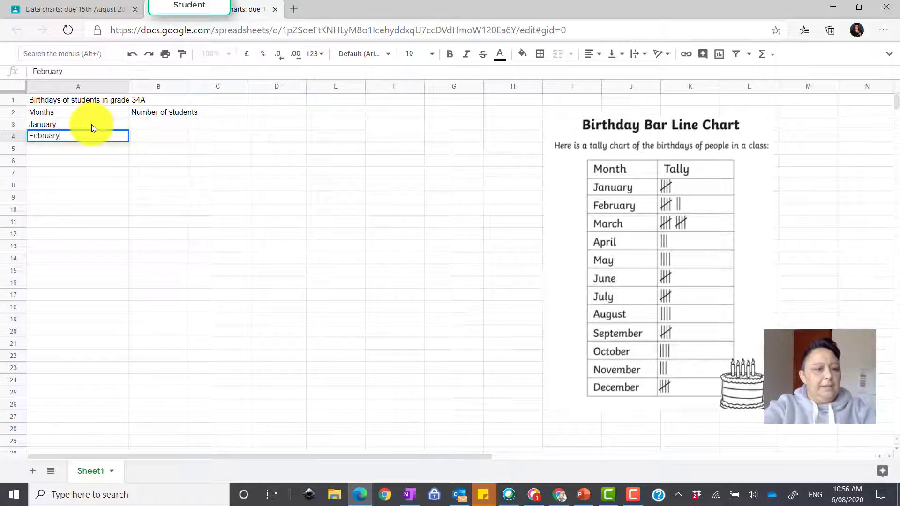
pyautogui.press('Return')
pyautogui.write('March')
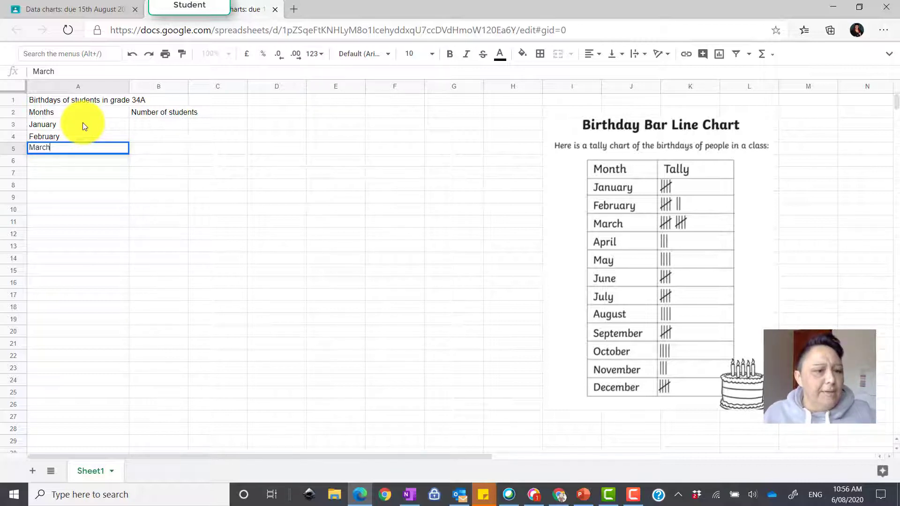
# Autofill the month series from A3:A5 down to A22, and clear the repeated months after December in A15:A22.
pyautogui.moveTo(82, 122); pyautogui.dragTo(85, 147)
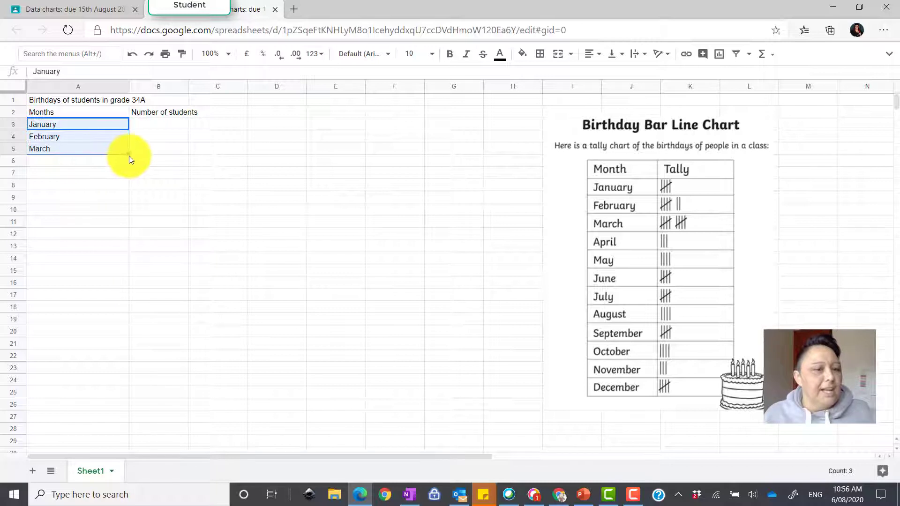
pyautogui.moveTo(129, 153); pyautogui.dragTo(120, 357)
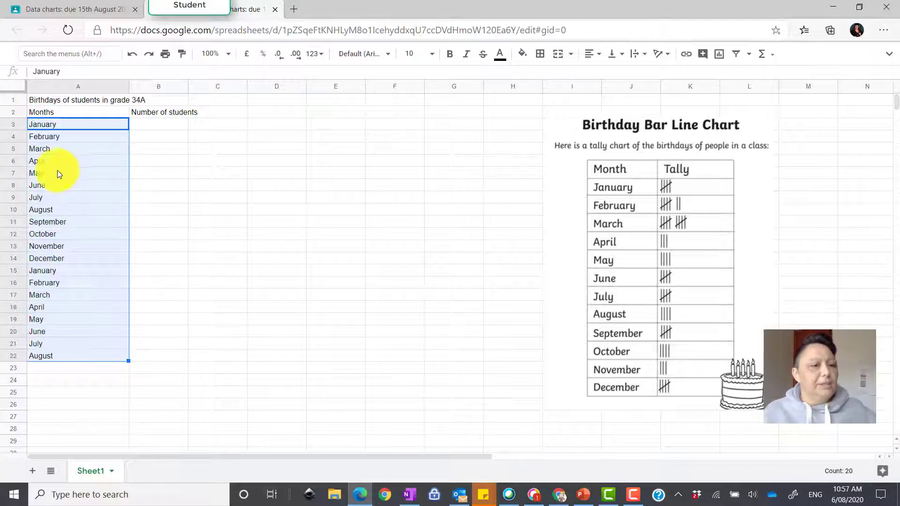
pyautogui.click(75, 275)
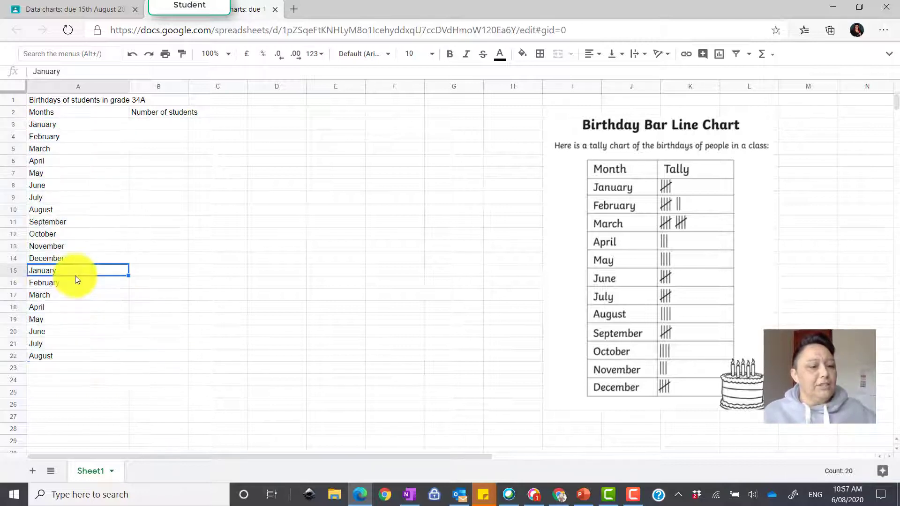
pyautogui.moveTo(75, 271); pyautogui.dragTo(69, 352)
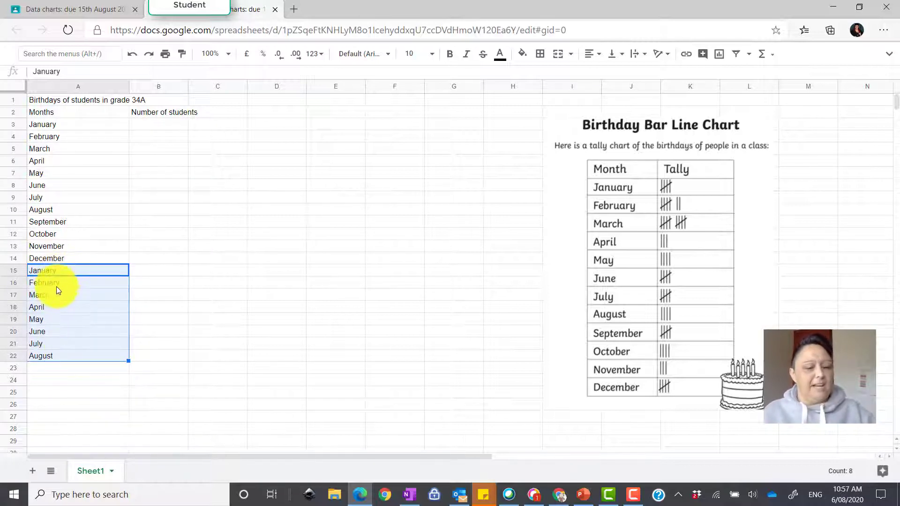
pyautogui.press('Delete')
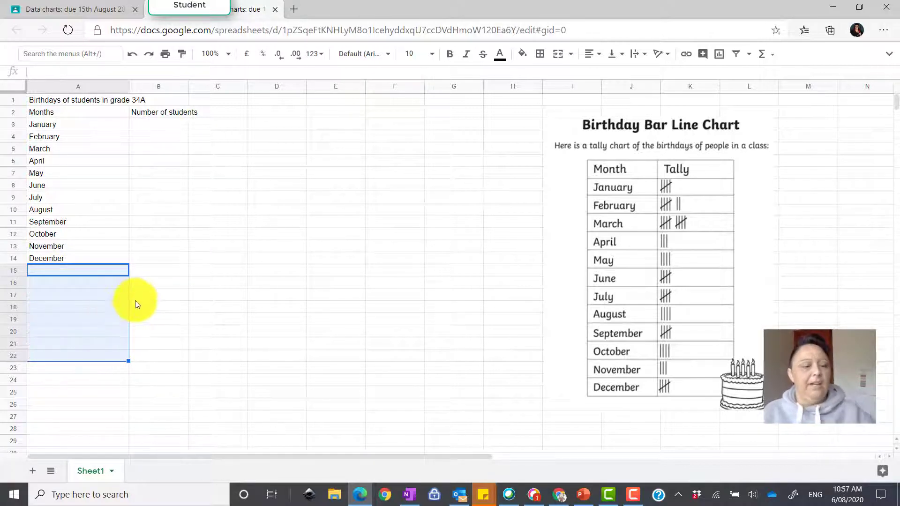
# Widen column B and enter the January to December tallies 5, 7, 10, 3, 4, 5, 5, 4, 5, 4, 3, 5 in B3:B14.
pyautogui.click(150, 124)
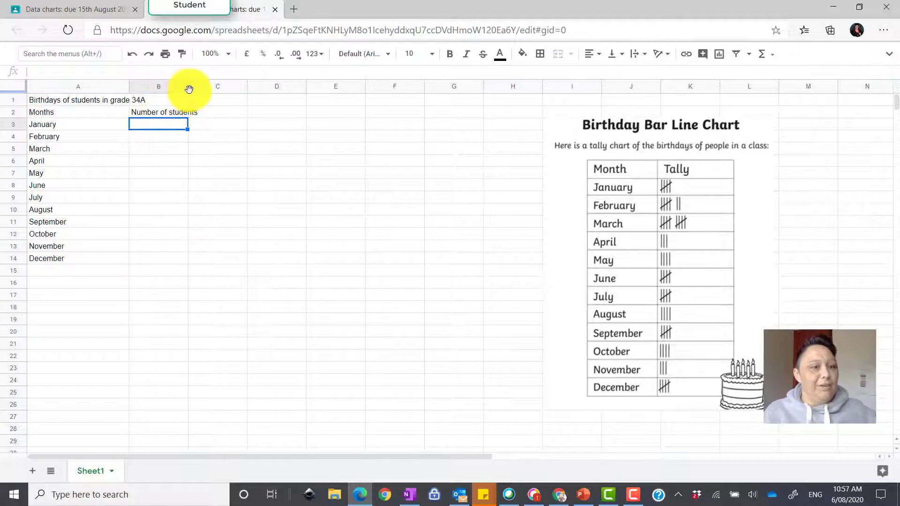
pyautogui.moveTo(187, 89); pyautogui.dragTo(203, 92)
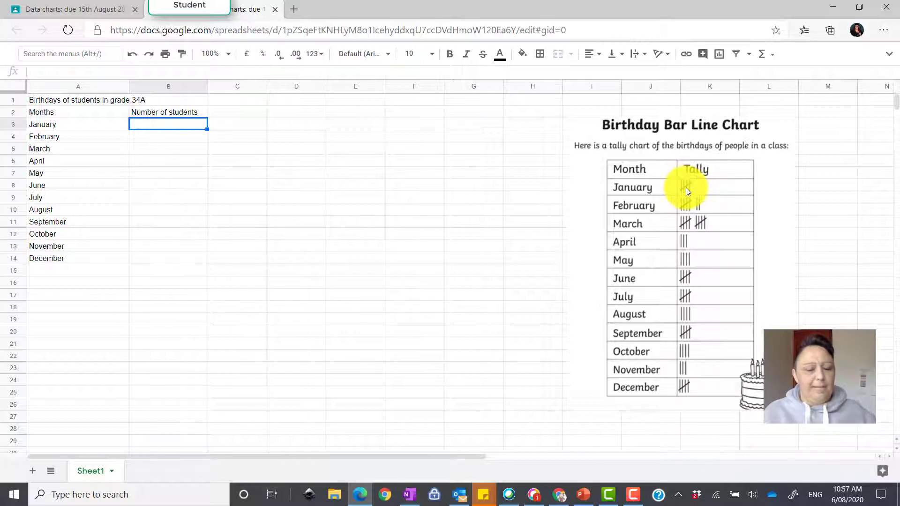
pyautogui.write('5')
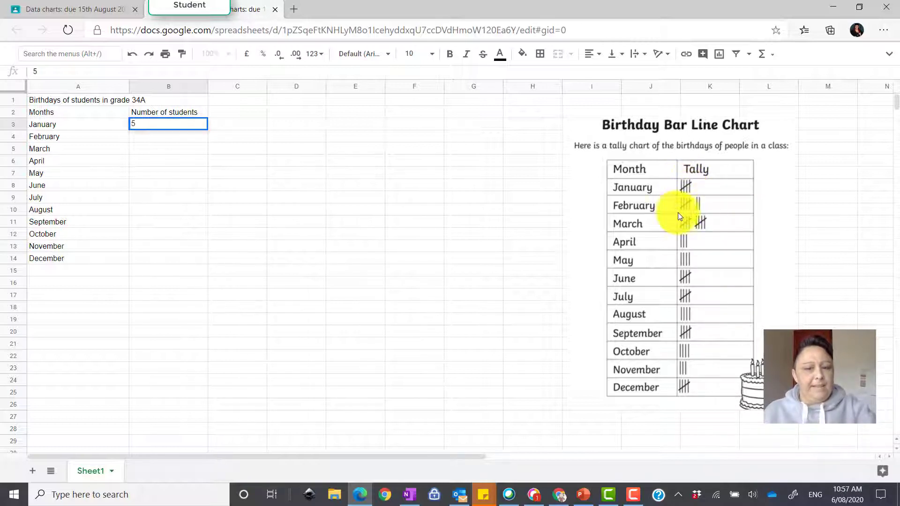
pyautogui.press('Return')
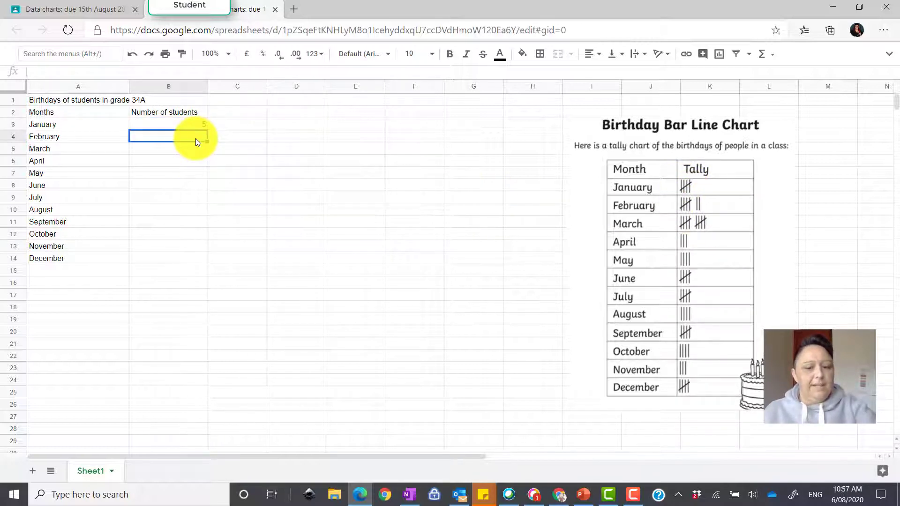
pyautogui.write('7')
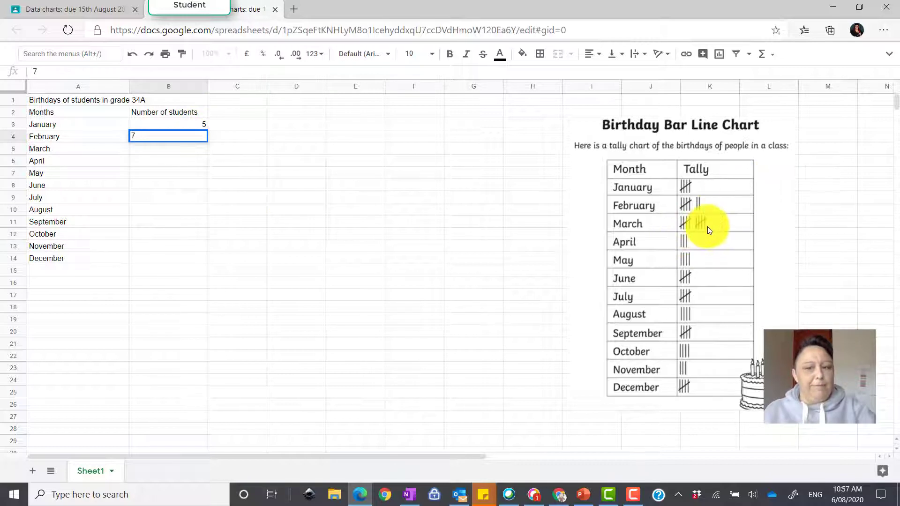
pyautogui.click(169, 150)
pyautogui.write('1')
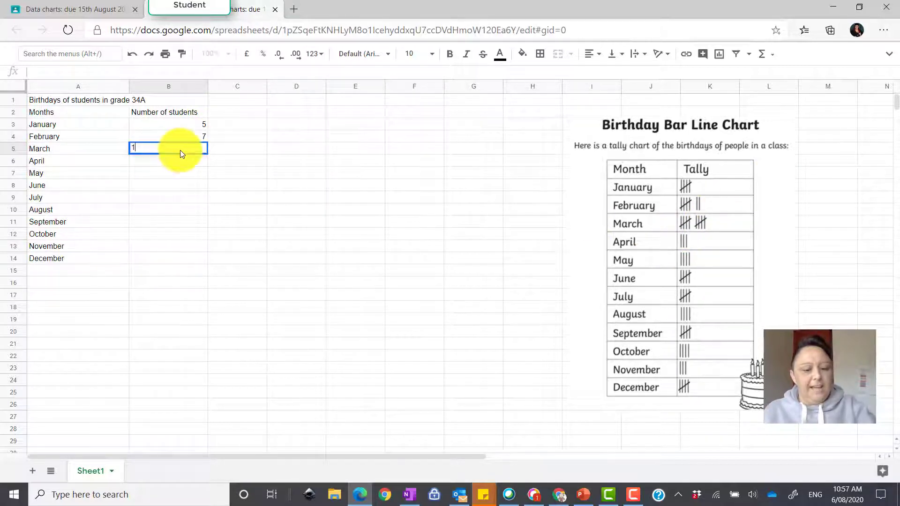
pyautogui.write('0')
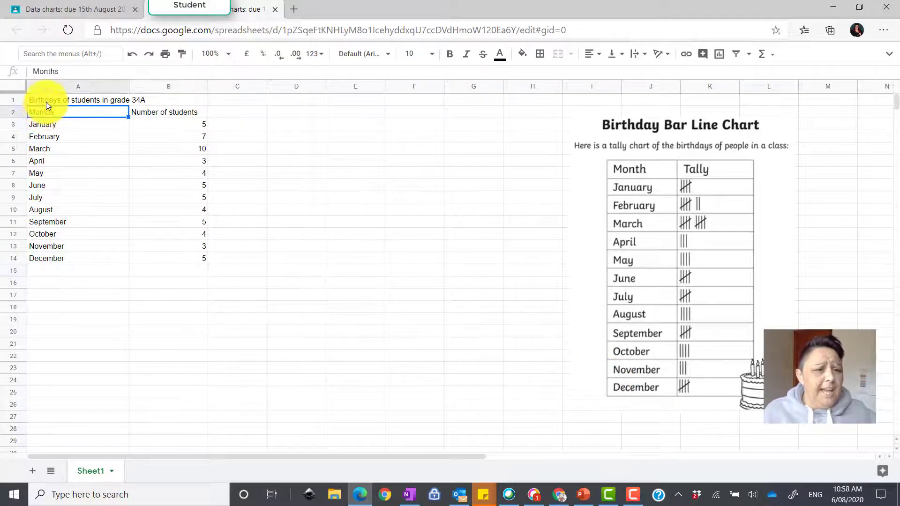
# Insert a column chart from A1:B14 and place it beside the data table so it covers none of the values.
pyautogui.moveTo(46, 102); pyautogui.dragTo(201, 260)
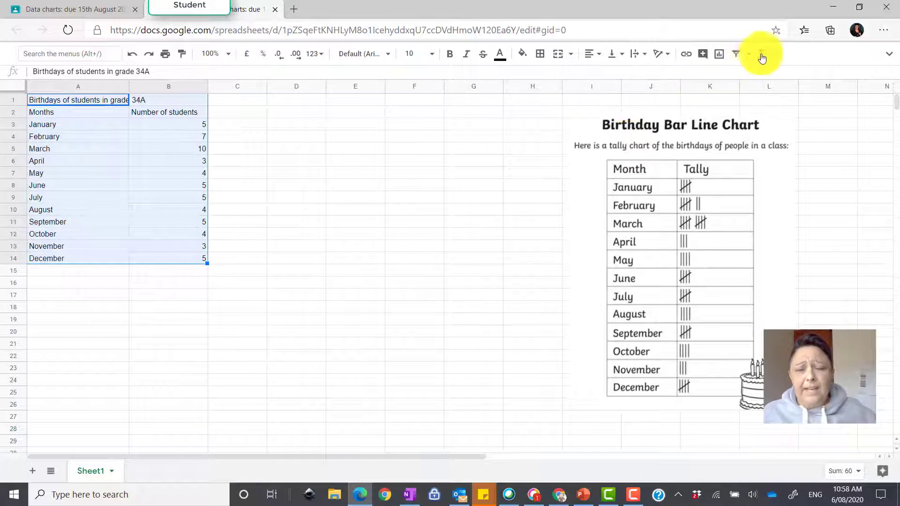
pyautogui.click(722, 60)
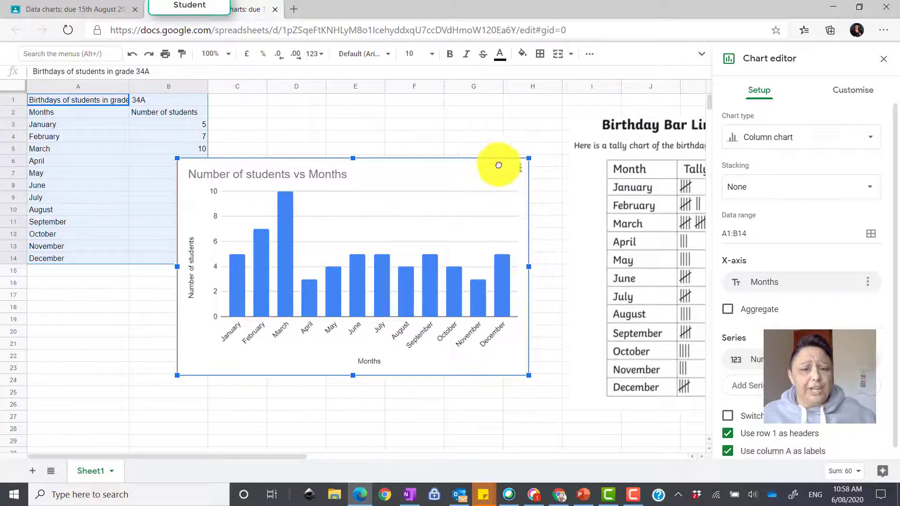
pyautogui.moveTo(494, 163); pyautogui.dragTo(540, 120)
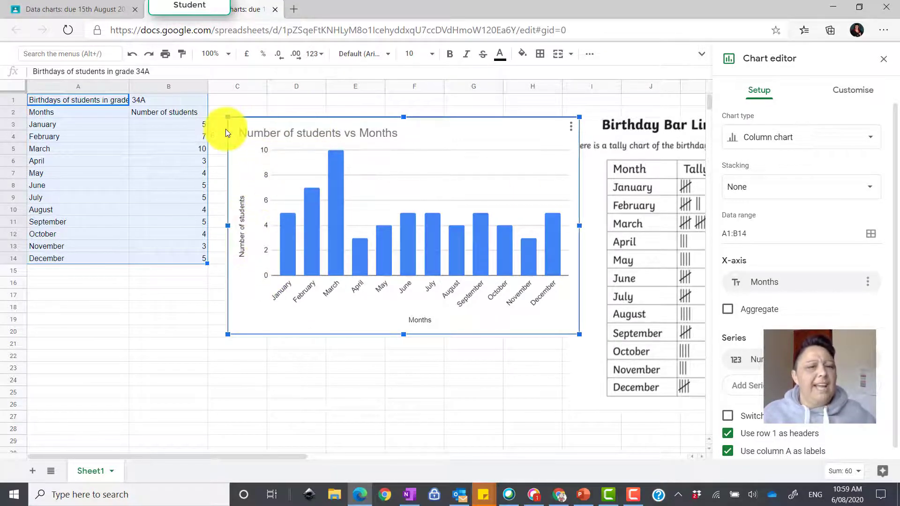
# Change the chart title to "The birthdays of students in grade 34A".
pyautogui.click(362, 136)
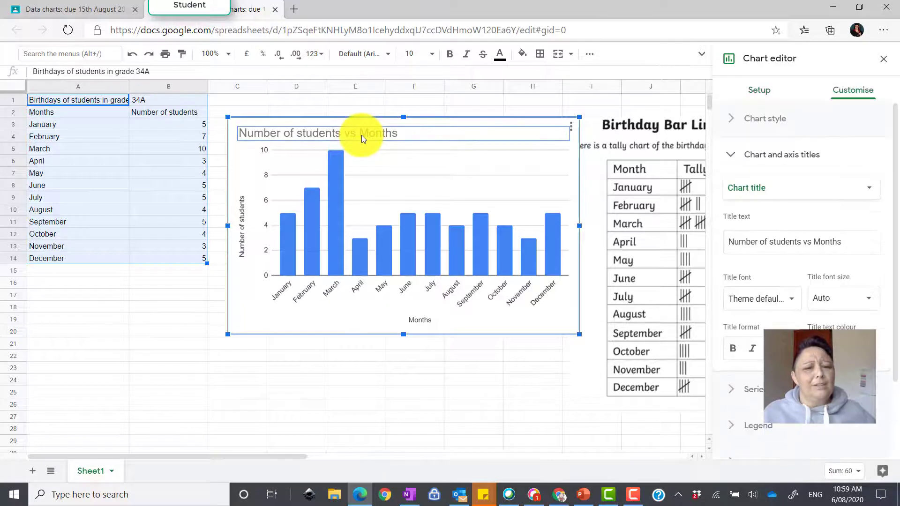
pyautogui.click(388, 137)
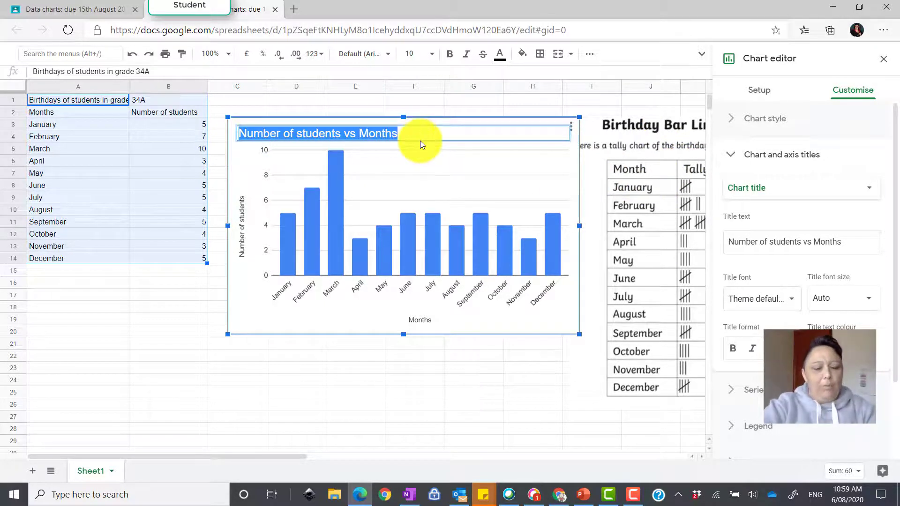
pyautogui.write('B')
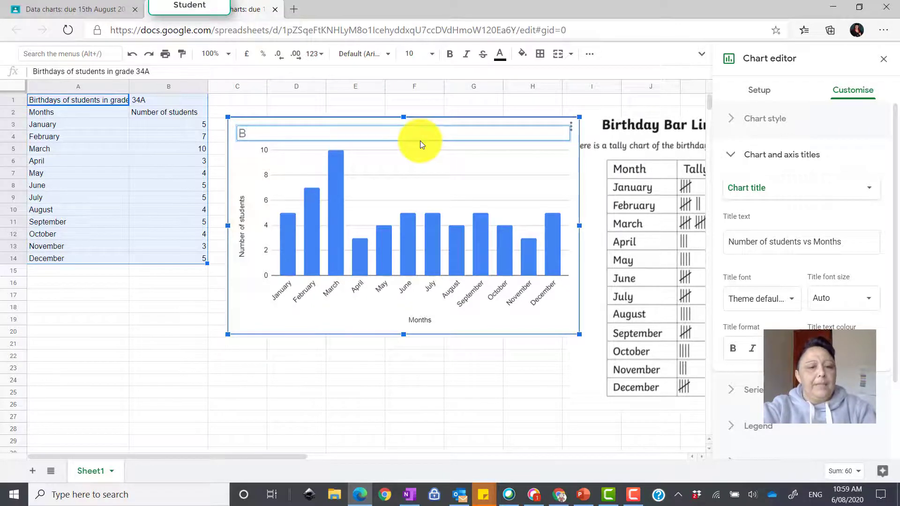
pyautogui.press('BackSpace')
pyautogui.write('The ')
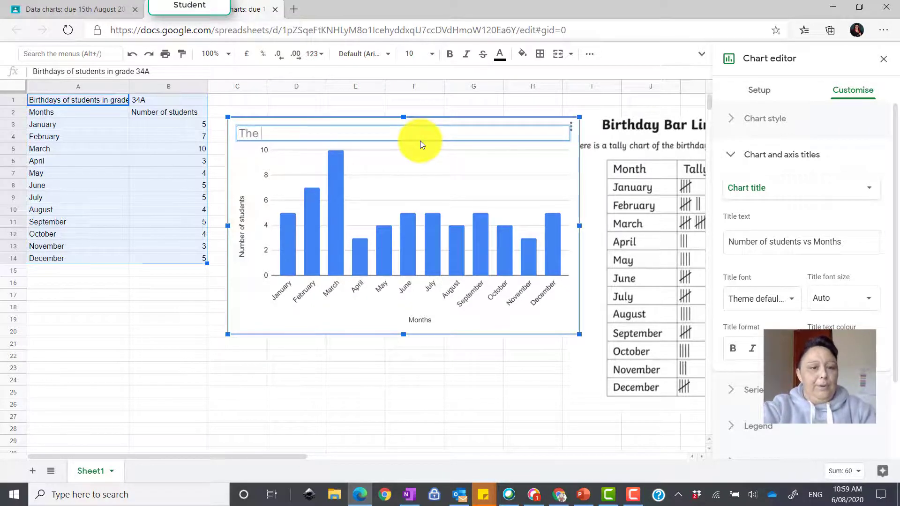
pyautogui.write('birthda')
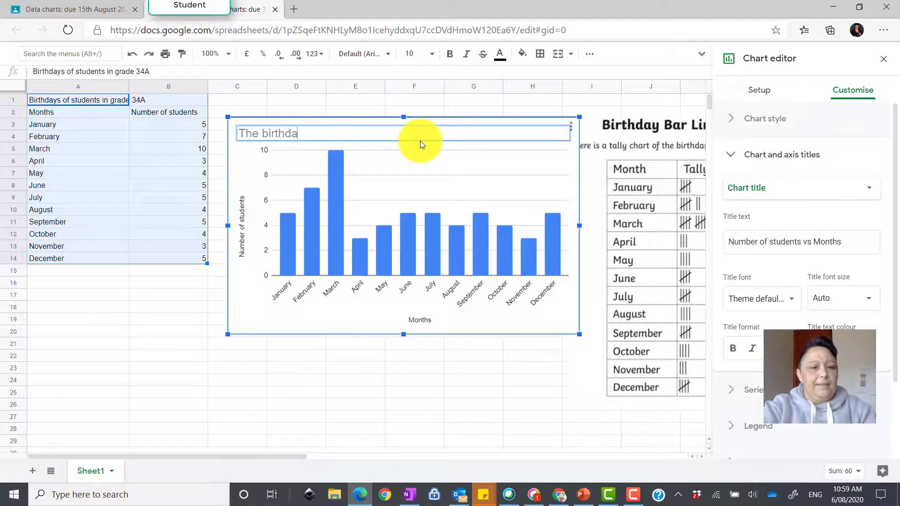
pyautogui.write('ys of student')
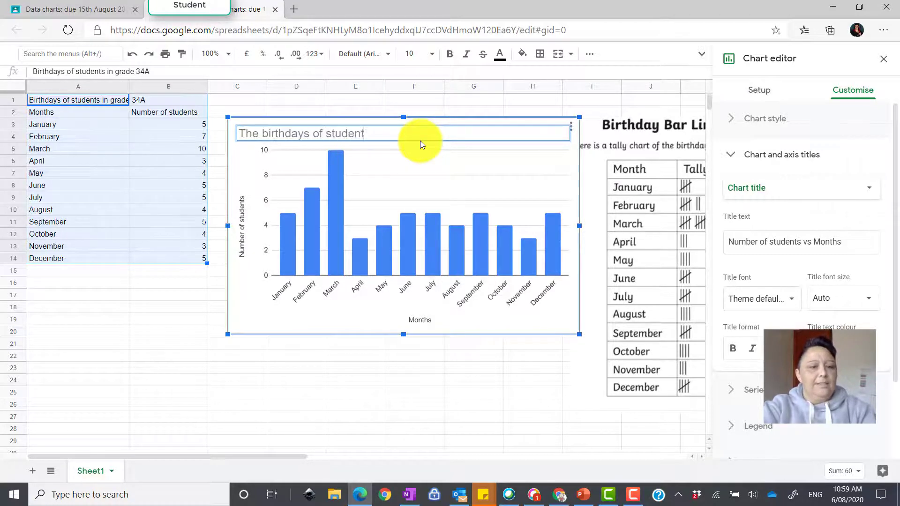
pyautogui.write('s in grade 34A')
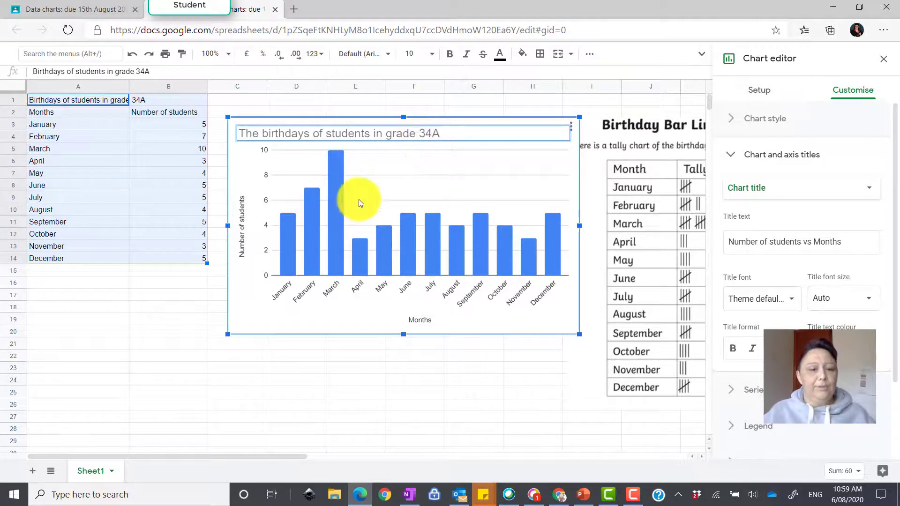
pyautogui.click(184, 297)
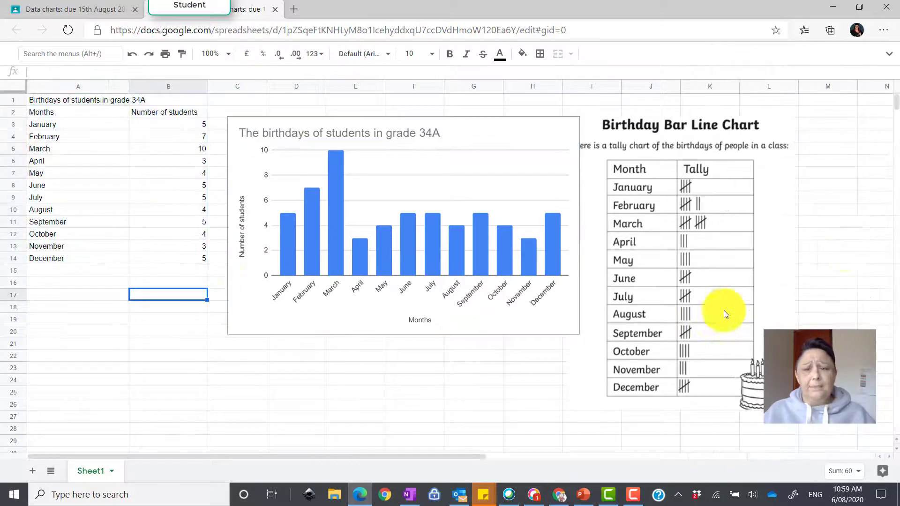
# Move the Birthday Bar Line Chart tally picture away from the column chart so the two do not overlap.
pyautogui.click(721, 165)
pyautogui.moveTo(713, 164); pyautogui.dragTo(764, 151)
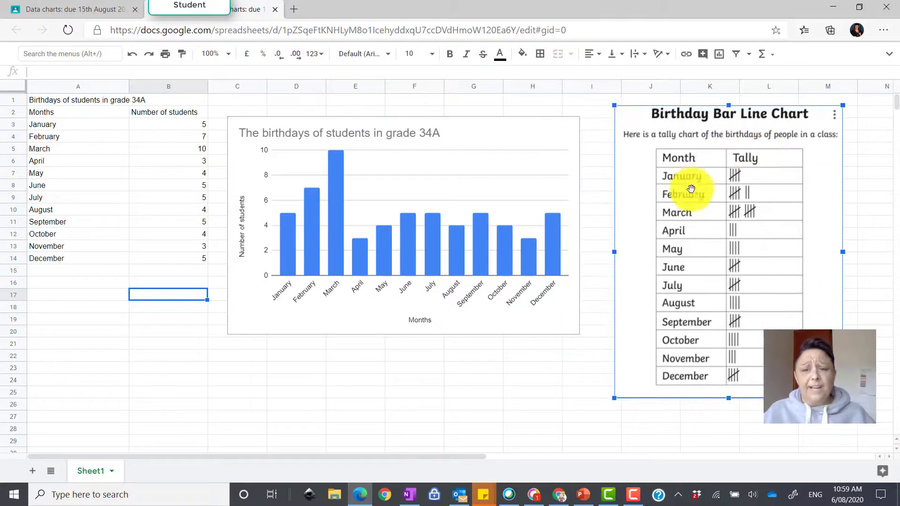